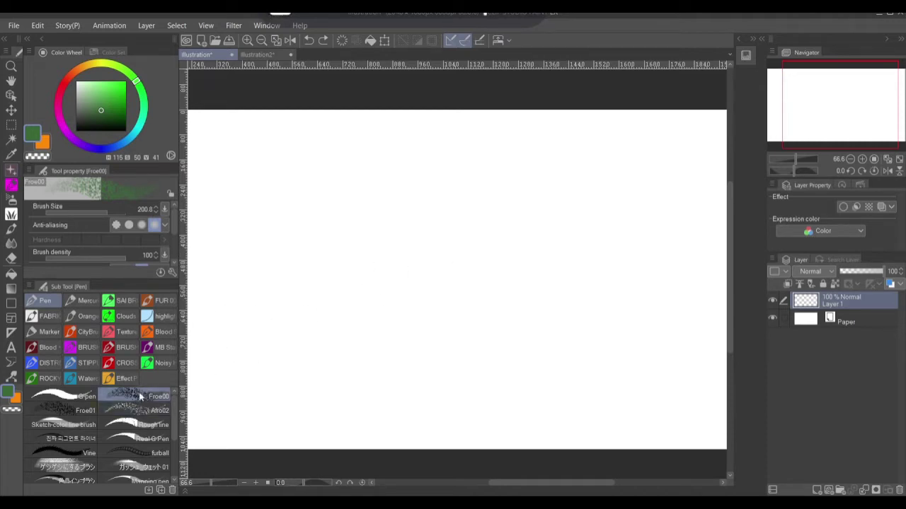
# Switch from Froe01 to the Rough line brush, paint a green test stroke, then undo it.
pyautogui.click(71, 411)
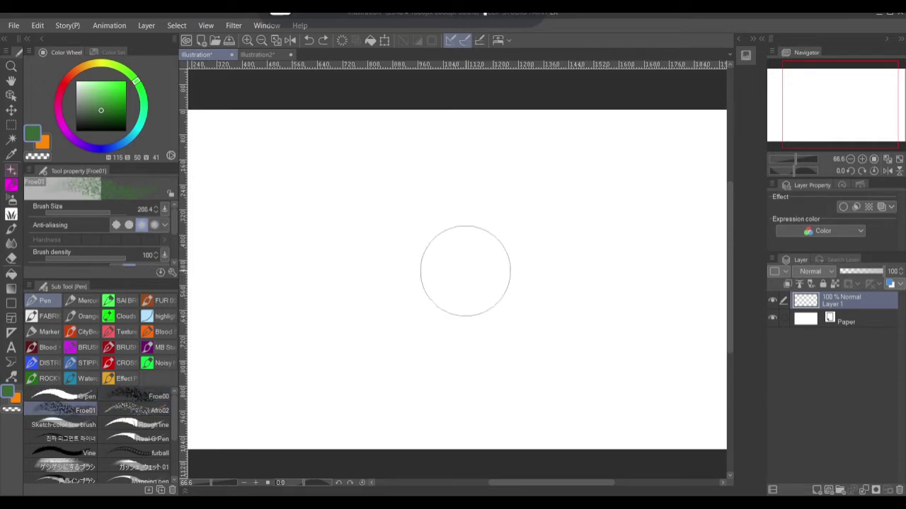
pyautogui.press('.')
pyautogui.press('.')
pyautogui.press('.')
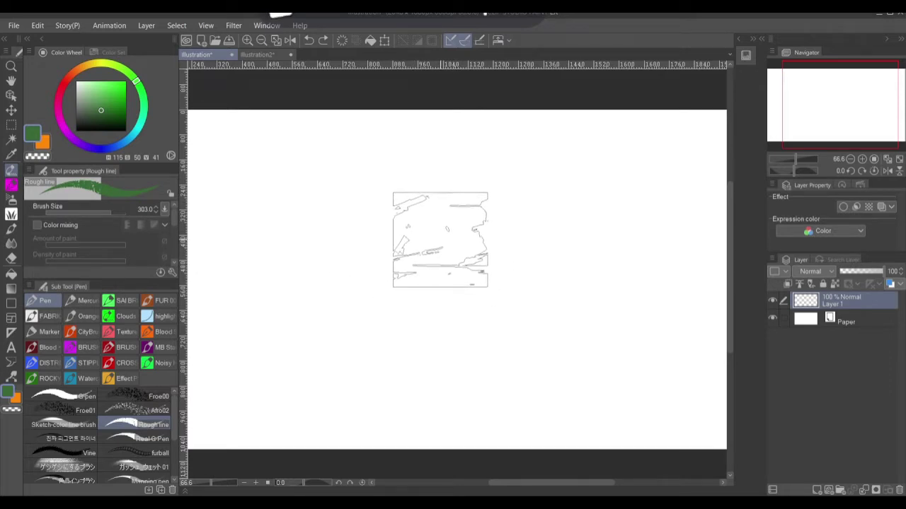
pyautogui.moveTo(448, 228)
pyautogui.mouseDown()
pyautogui.moveTo(459, 323)
pyautogui.moveTo(396, 365)
pyautogui.moveTo(556, 352)
pyautogui.moveTo(618, 248)
pyautogui.moveTo(459, 194)
pyautogui.moveTo(559, 157)
pyautogui.mouseUp()
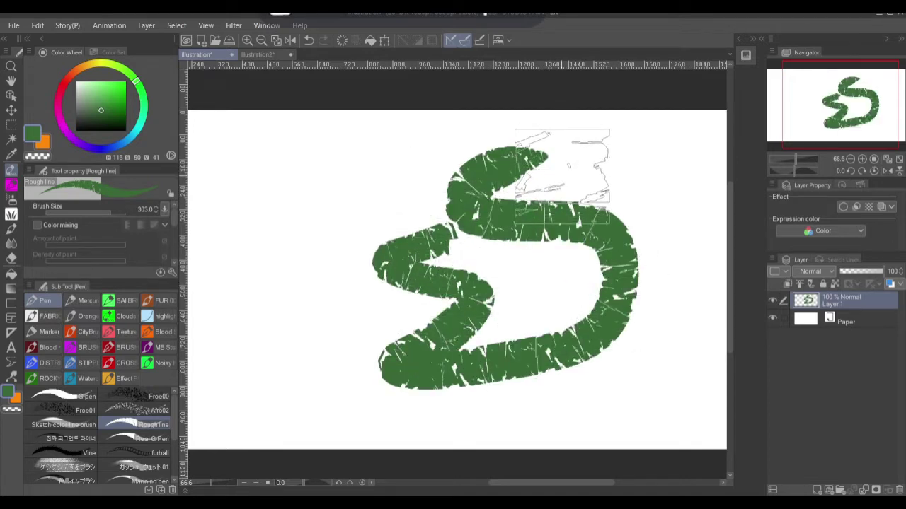
pyautogui.hotkey('ctrl', 'z')
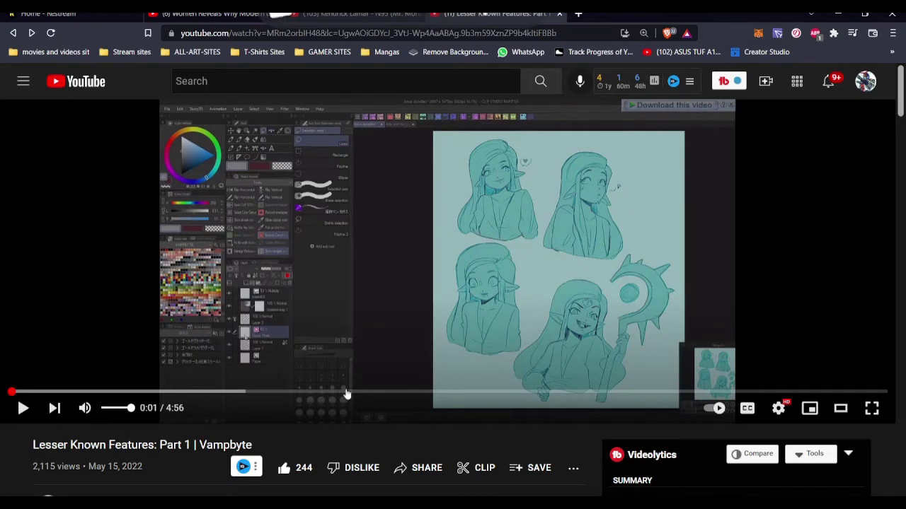
pyautogui.scroll(-3, 196, 472)
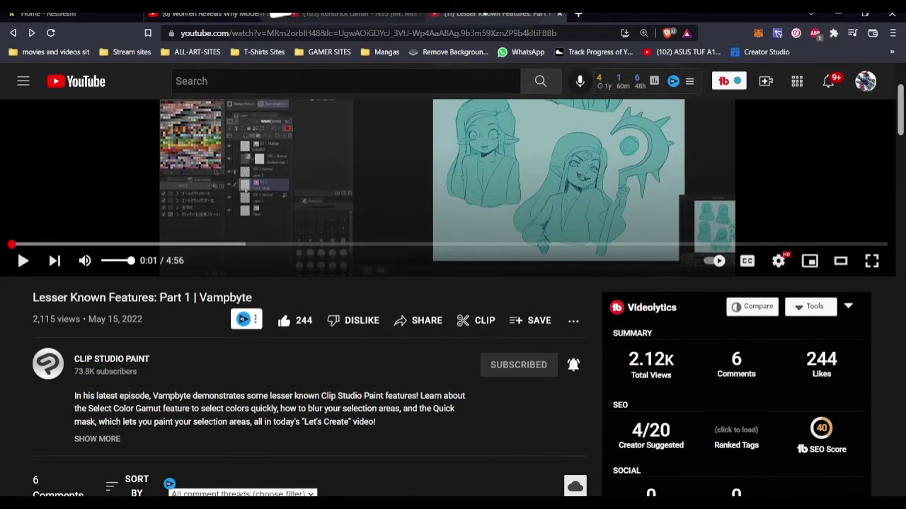
pyautogui.scroll(-2, 453, 291)
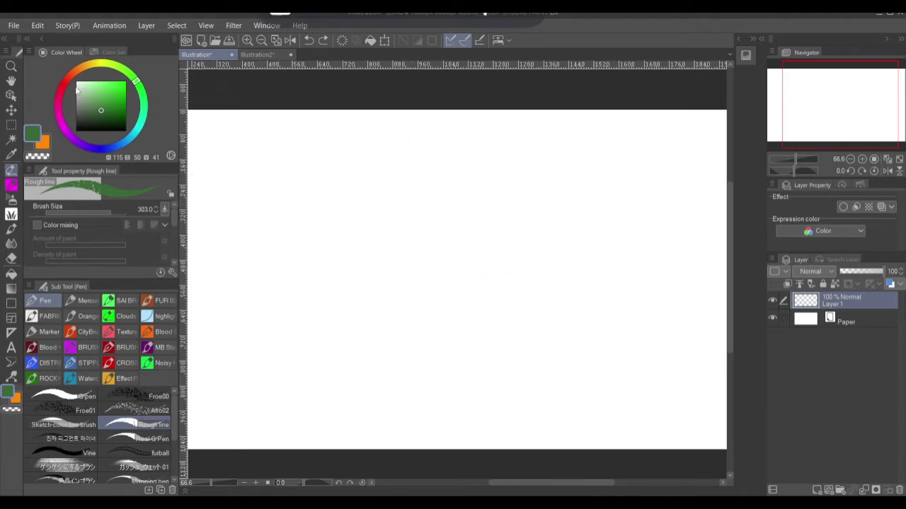
# Open File > Preferences at the Cursor category and expand the Brush-type cursor shape list.
pyautogui.click(15, 26)
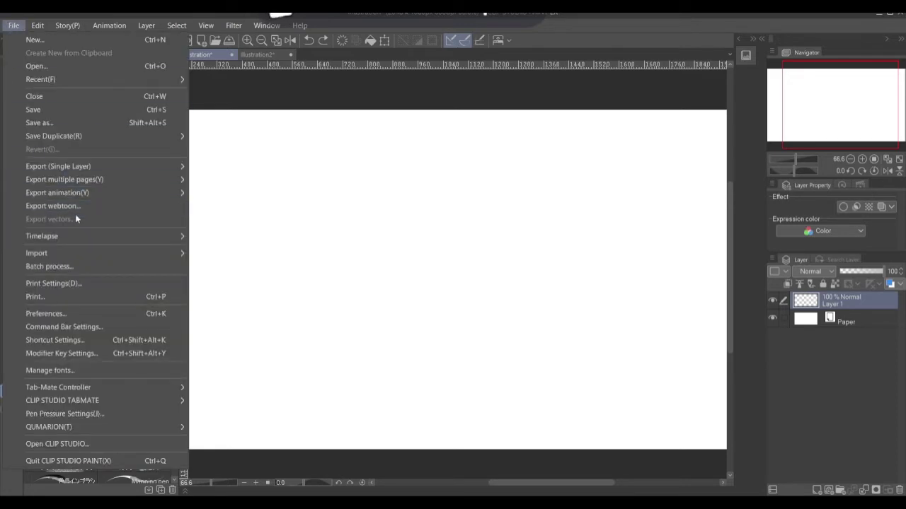
pyautogui.click(56, 315)
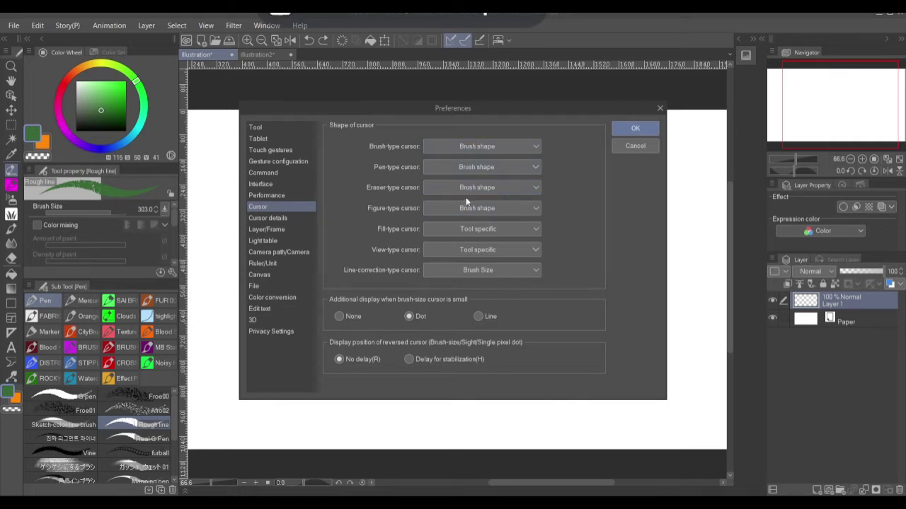
pyautogui.click(538, 147)
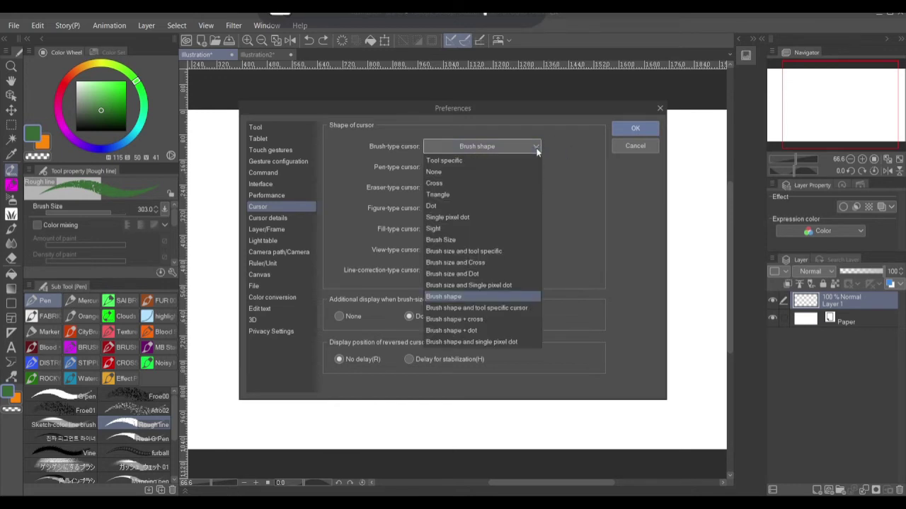
# Choose Brush shape for the Brush, Pen, Eraser and Figure-type cursors, then confirm with OK.
pyautogui.click(451, 298)
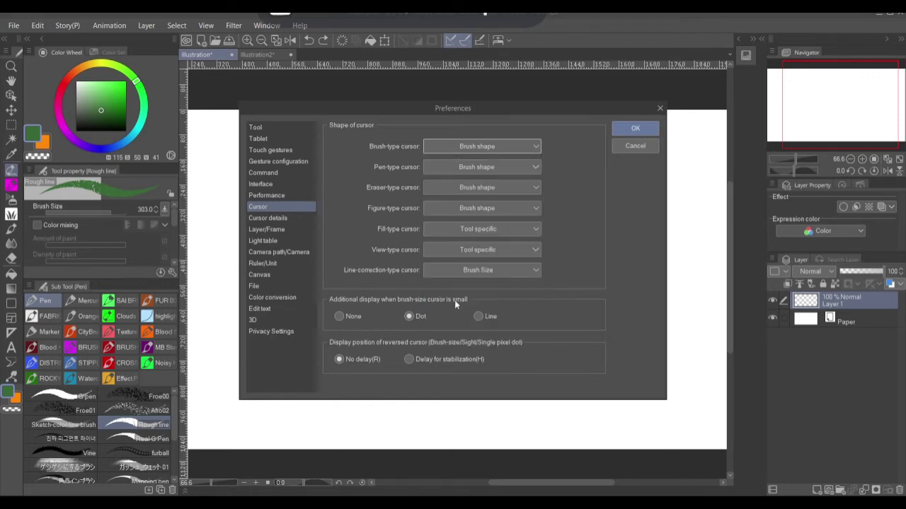
pyautogui.click(506, 170)
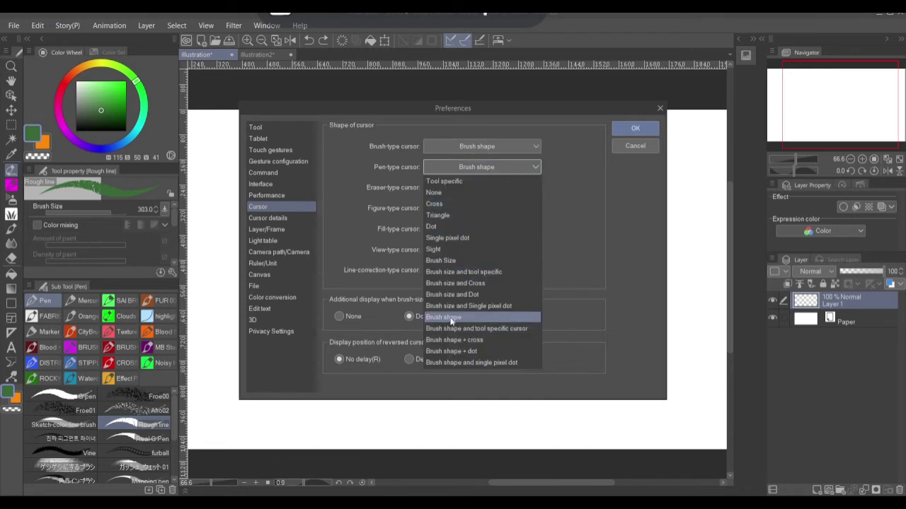
pyautogui.click(571, 199)
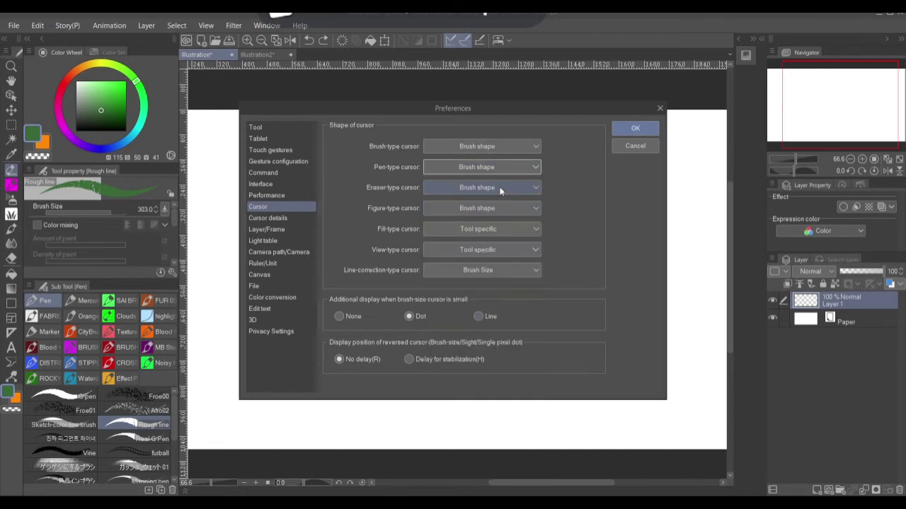
pyautogui.click(501, 188)
pyautogui.click(589, 185)
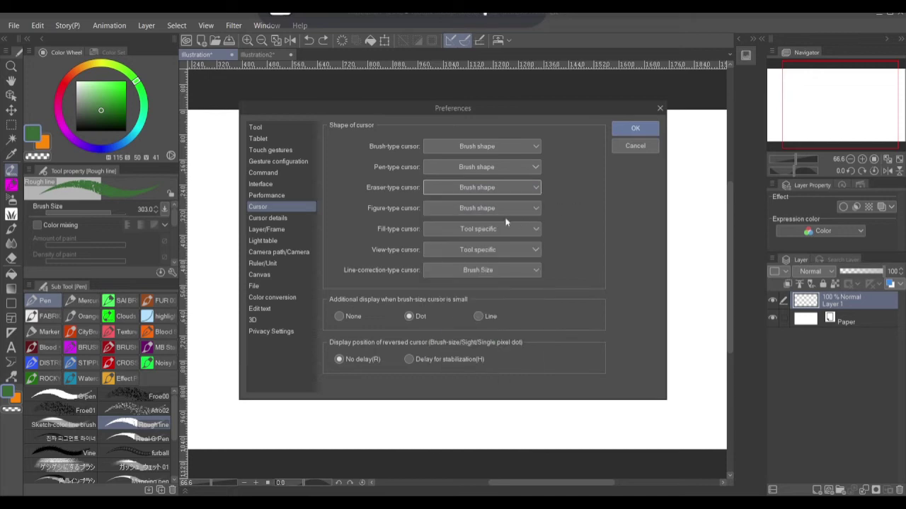
pyautogui.click(504, 209)
pyautogui.click(584, 191)
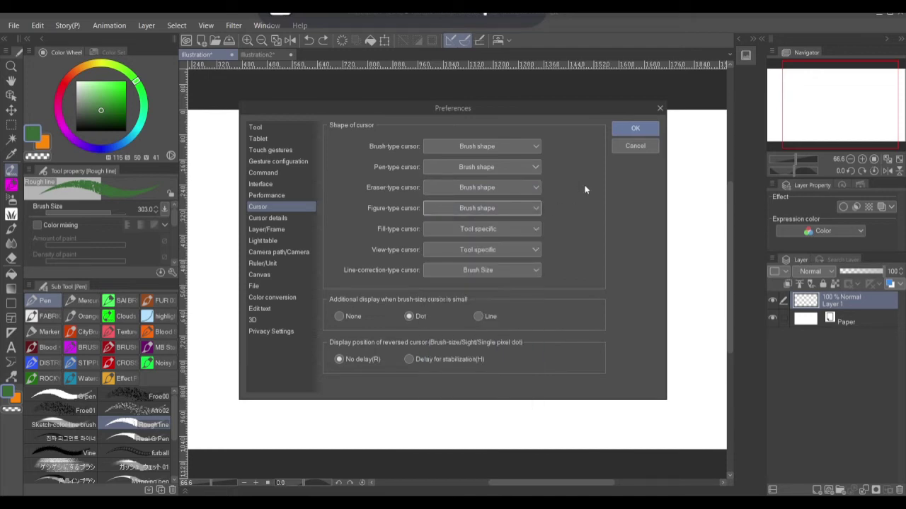
pyautogui.click(635, 128)
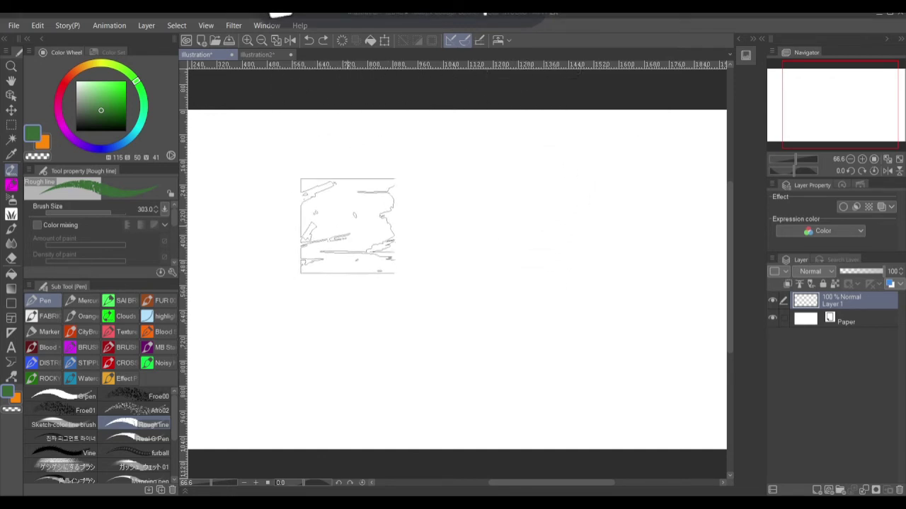
# Paint a few green test strokes to check the brush-shaped cursor, undoing each.
pyautogui.moveTo(458, 291); pyautogui.dragTo(410, 303)
pyautogui.moveTo(433, 219)
pyautogui.mouseDown()
pyautogui.moveTo(475, 355)
pyautogui.moveTo(418, 314)
pyautogui.mouseUp()
pyautogui.hotkey('ctrl', 'z')
pyautogui.hotkey('ctrl', 'z')
pyautogui.moveTo(450, 215)
pyautogui.mouseDown()
pyautogui.moveTo(398, 242)
pyautogui.moveTo(515, 284)
pyautogui.moveTo(407, 322)
pyautogui.mouseUp()
pyautogui.hotkey('ctrl', 'z')
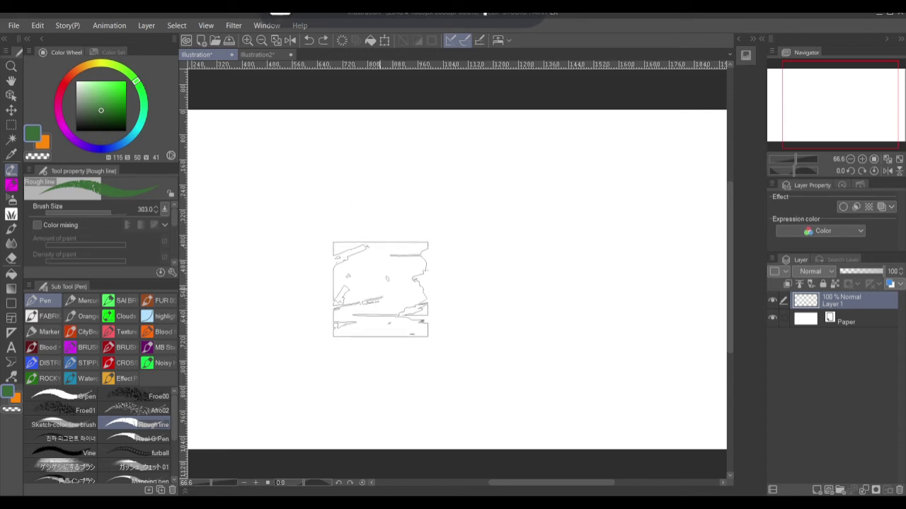
# Switch to the Vine brush, draw a long spiky green stroke, then undo it.
pyautogui.click(64, 439)
pyautogui.press('.')
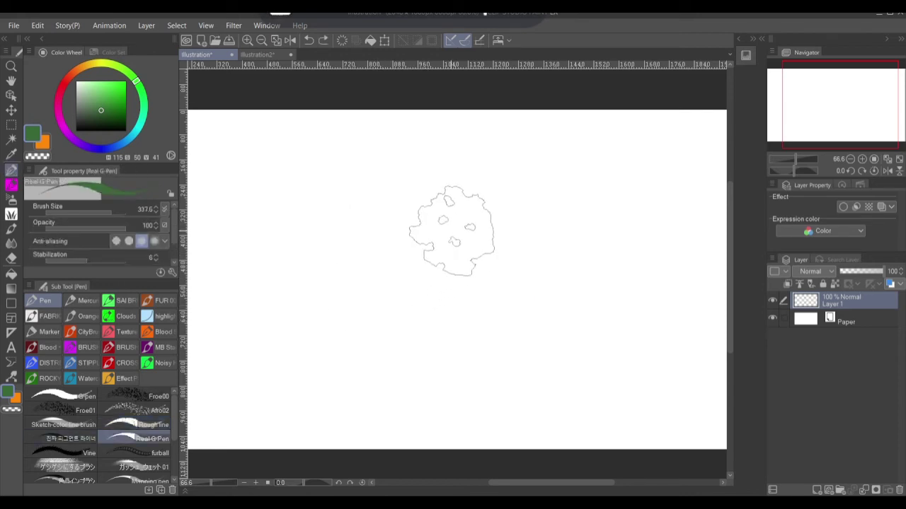
pyautogui.press('.')
pyautogui.press('.')
pyautogui.press(',')
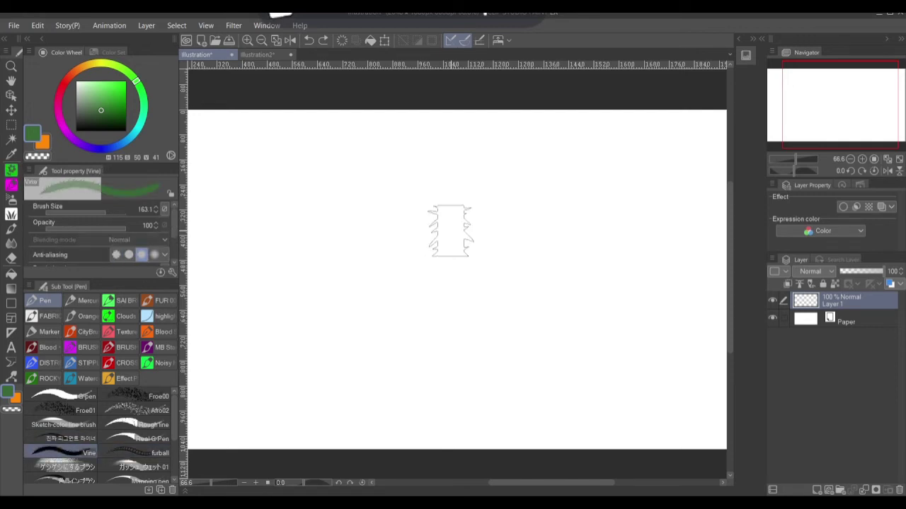
pyautogui.moveTo(467, 212)
pyautogui.mouseDown()
pyautogui.moveTo(394, 324)
pyautogui.moveTo(532, 332)
pyautogui.moveTo(525, 407)
pyautogui.moveTo(343, 388)
pyautogui.moveTo(309, 213)
pyautogui.moveTo(403, 136)
pyautogui.moveTo(554, 171)
pyautogui.moveTo(514, 267)
pyautogui.moveTo(654, 242)
pyautogui.mouseUp()
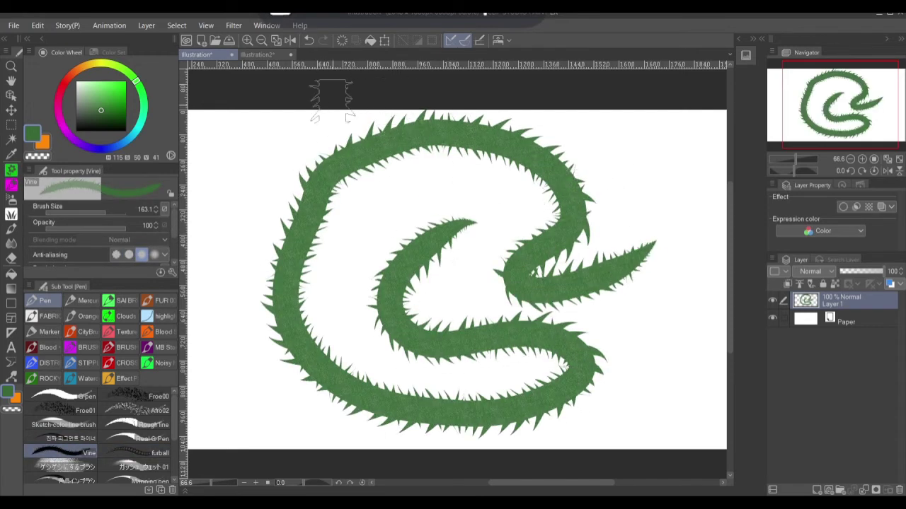
pyautogui.hotkey('ctrl', 'z')
# Step down the brush list to Calligraphy, draw a green test stroke, then clear the layer.
pyautogui.press('.')
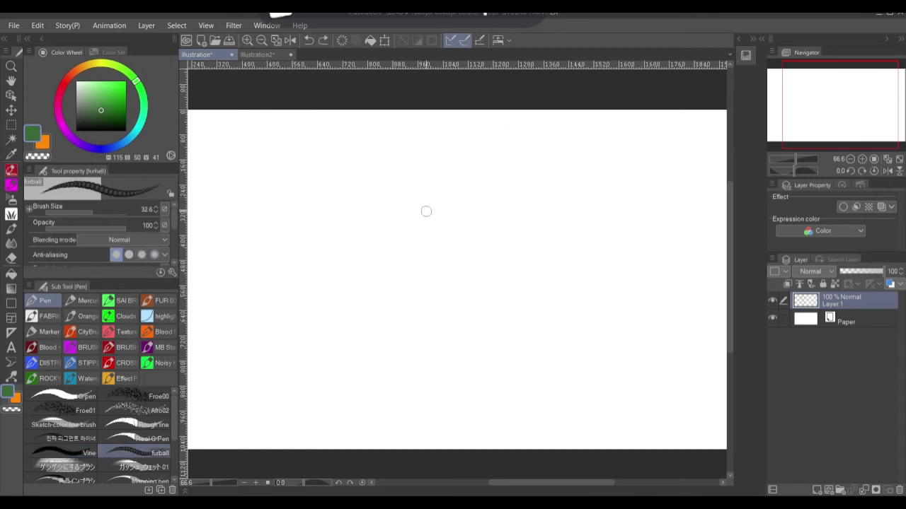
pyautogui.press('.')
pyautogui.press('.')
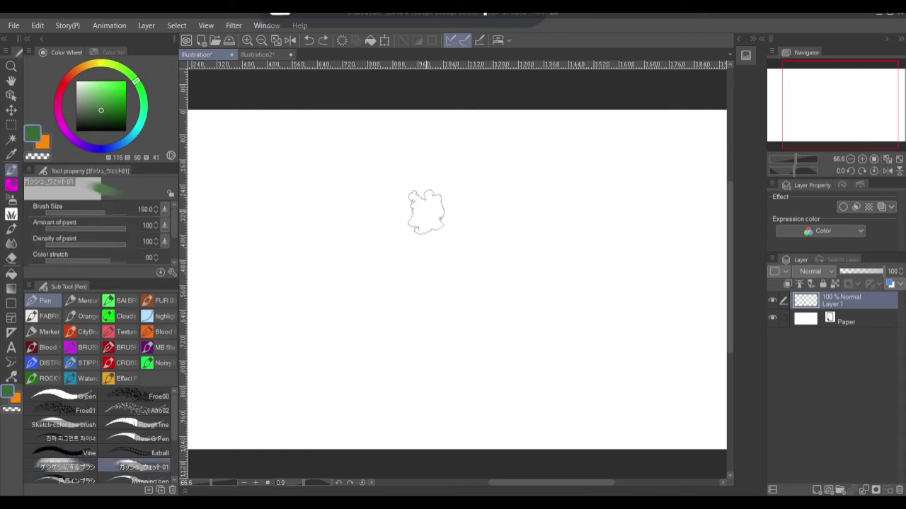
pyautogui.press(',')
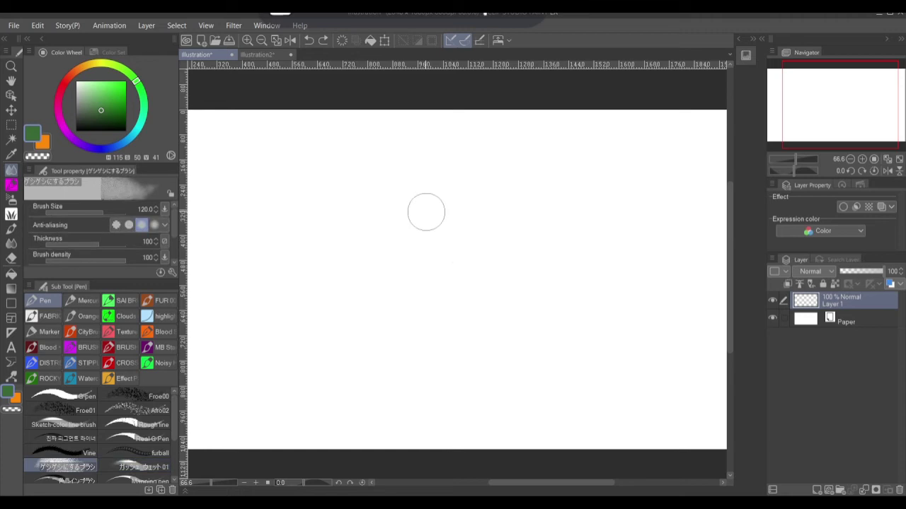
pyautogui.press('.')
pyautogui.press('.')
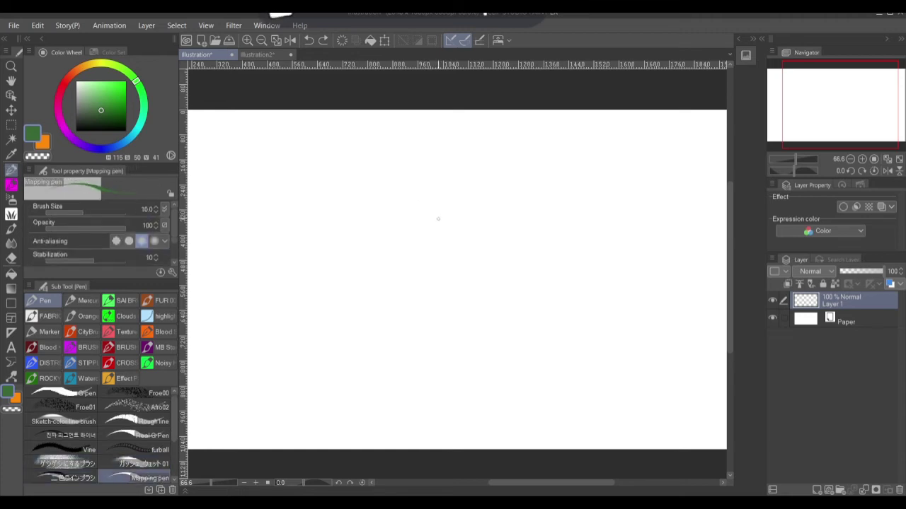
pyautogui.press('.')
pyautogui.moveTo(421, 212)
pyautogui.mouseDown()
pyautogui.moveTo(403, 269)
pyautogui.moveTo(542, 295)
pyautogui.moveTo(356, 309)
pyautogui.moveTo(364, 331)
pyautogui.mouseUp()
pyautogui.press('Delete')
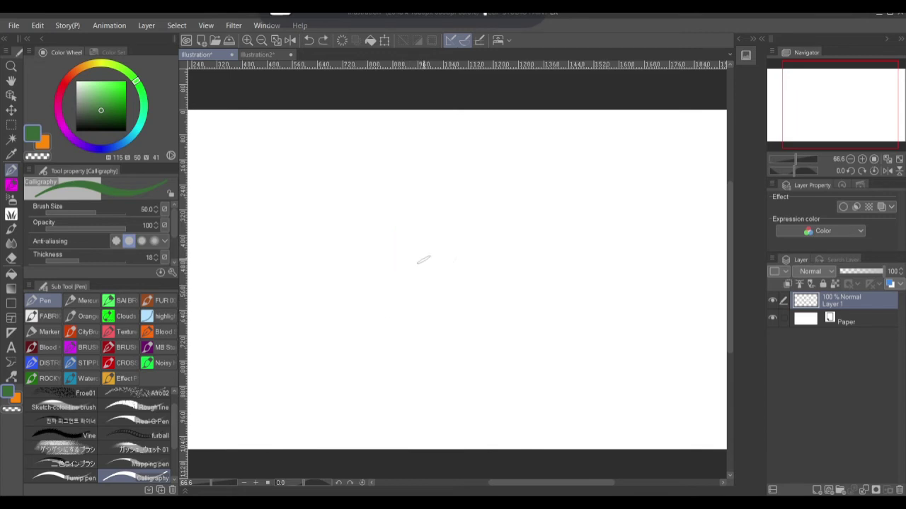